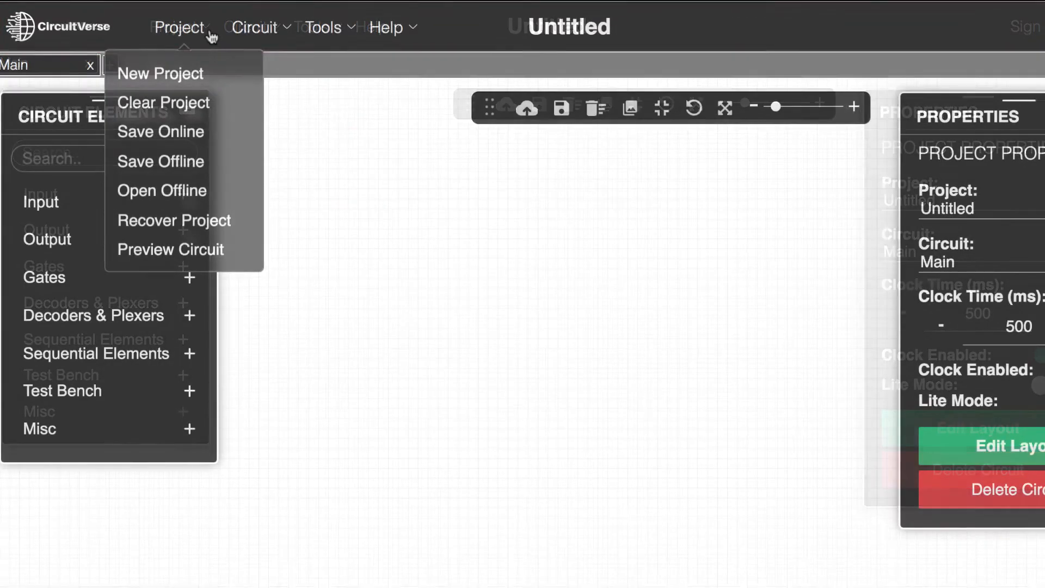
left_click(204, 36)
left_click(262, 29)
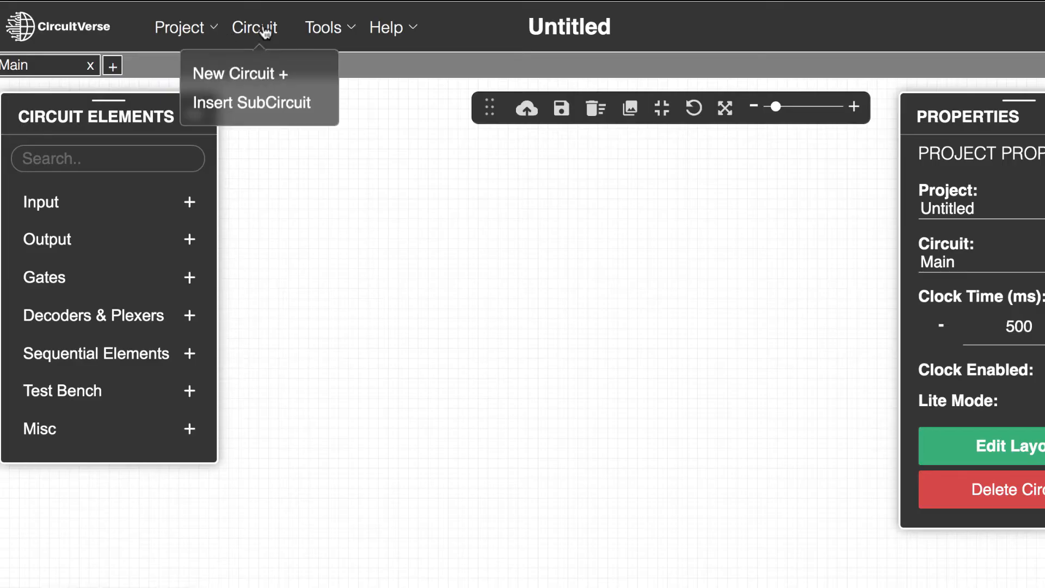
left_click(328, 33)
left_click(381, 33)
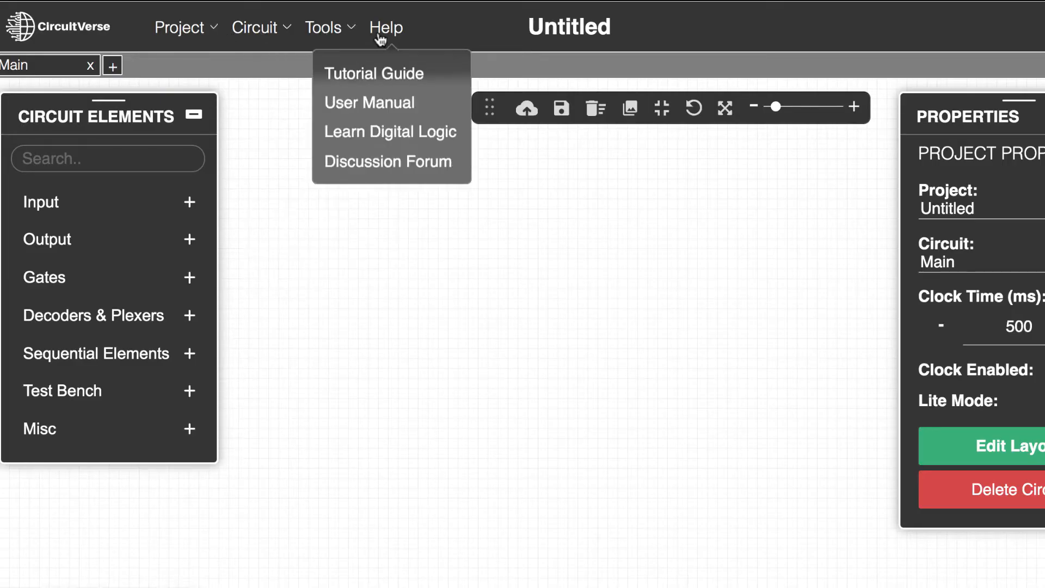
left_click(325, 252)
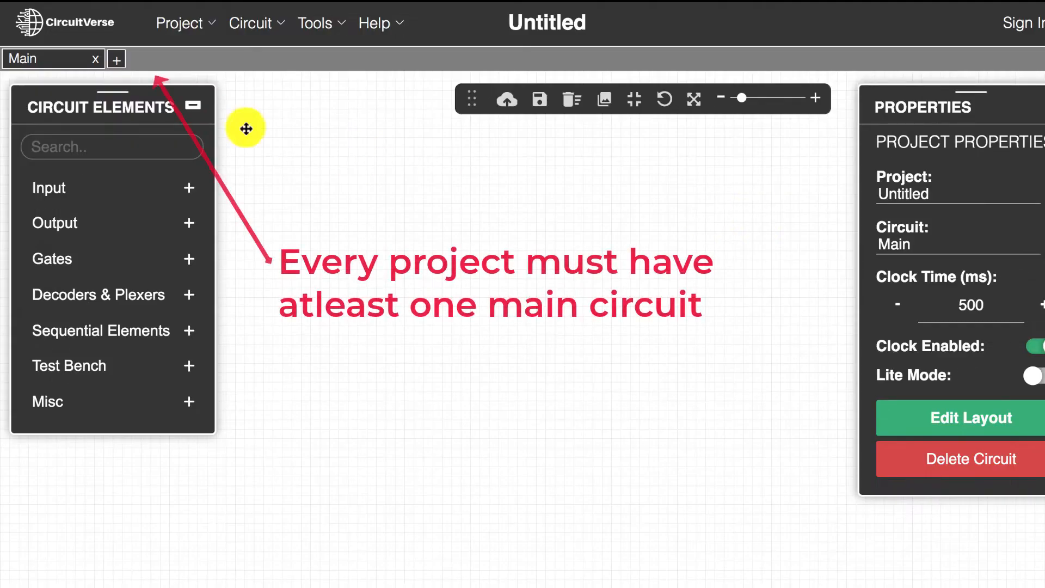
left_click(96, 61)
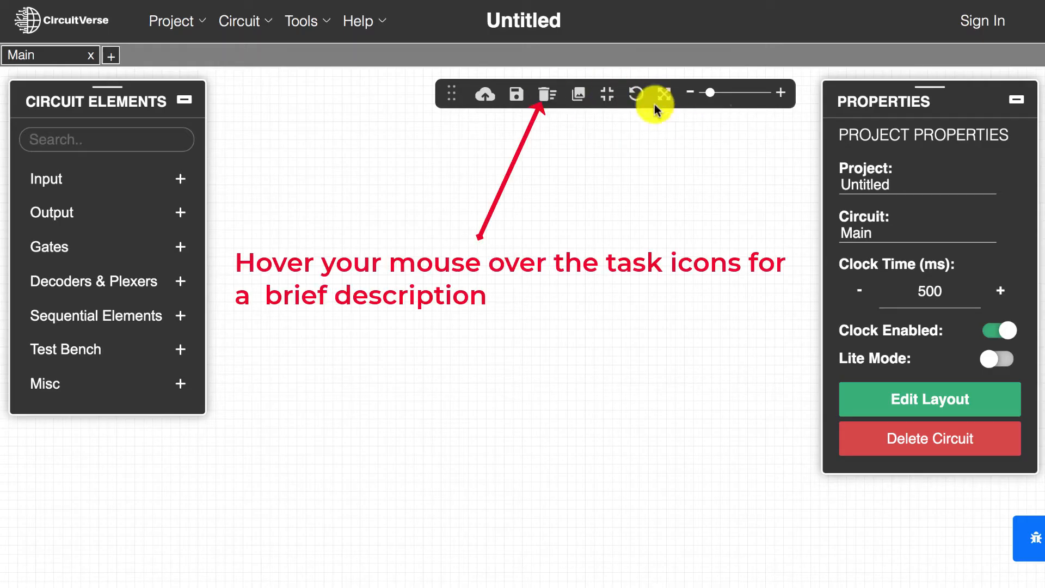
Step: Move the floating toolbar up into the header bar and open the issue report form
mouse_move(452, 93)
left_mouse_down()
mouse_move(333, 289)
mouse_move(306, 385)
mouse_move(410, 426)
mouse_move(530, 560)
mouse_move(534, 506)
mouse_move(651, 38)
mouse_move(629, 42)
mouse_move(632, 52)
mouse_move(626, 25)
mouse_move(608, 21)
left_mouse_up()
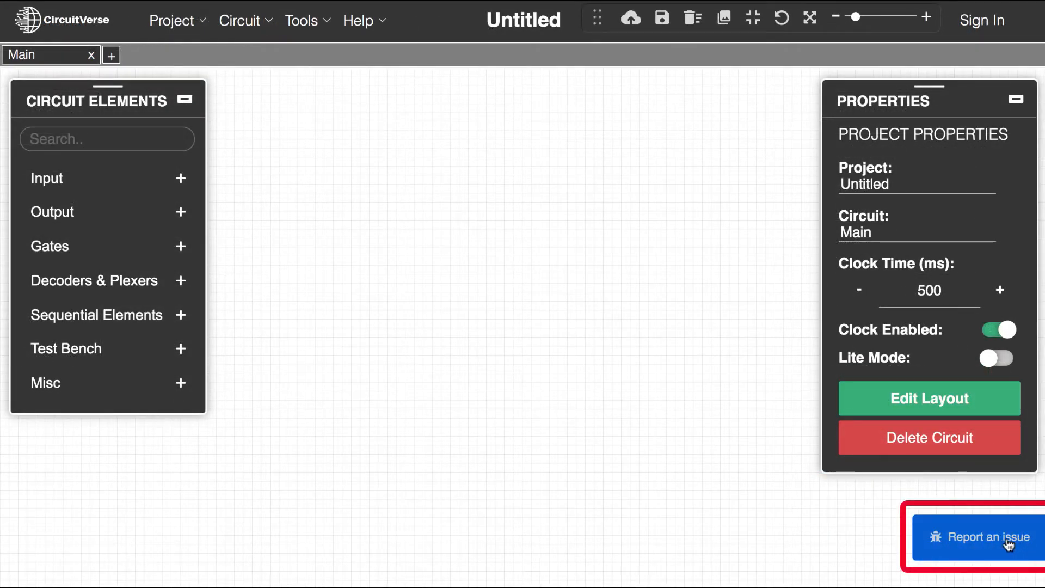
left_click(1024, 540)
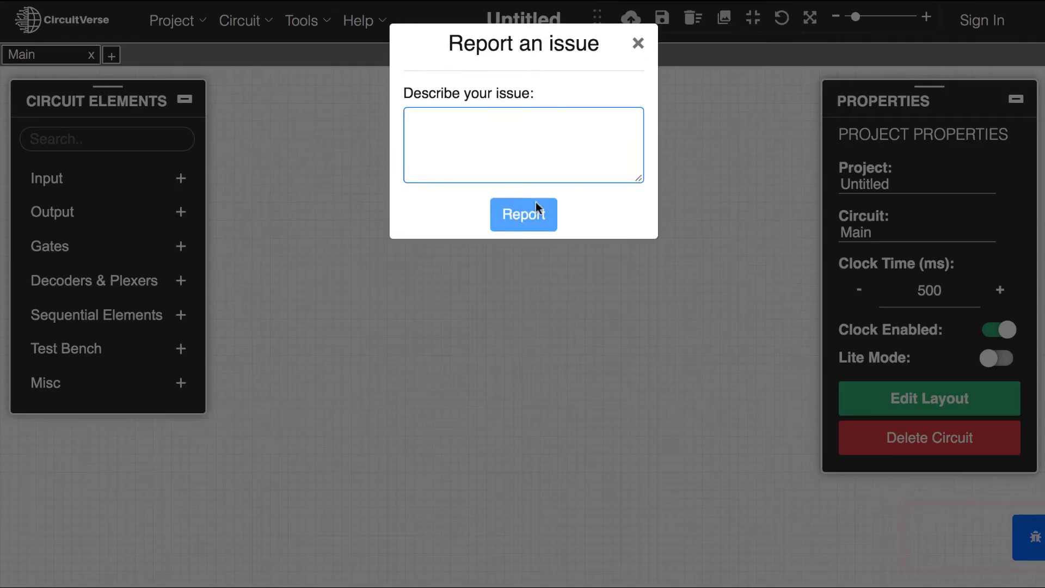
left_click(540, 133)
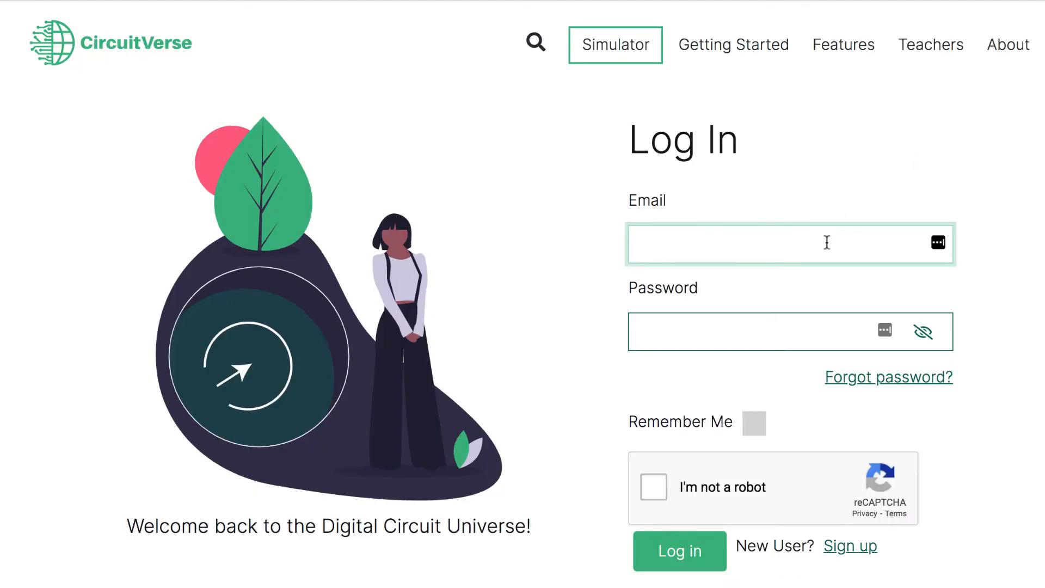
Step: Log in with the account's email and password, with Remember Me enabled and the robot check confirmed
type("ti")
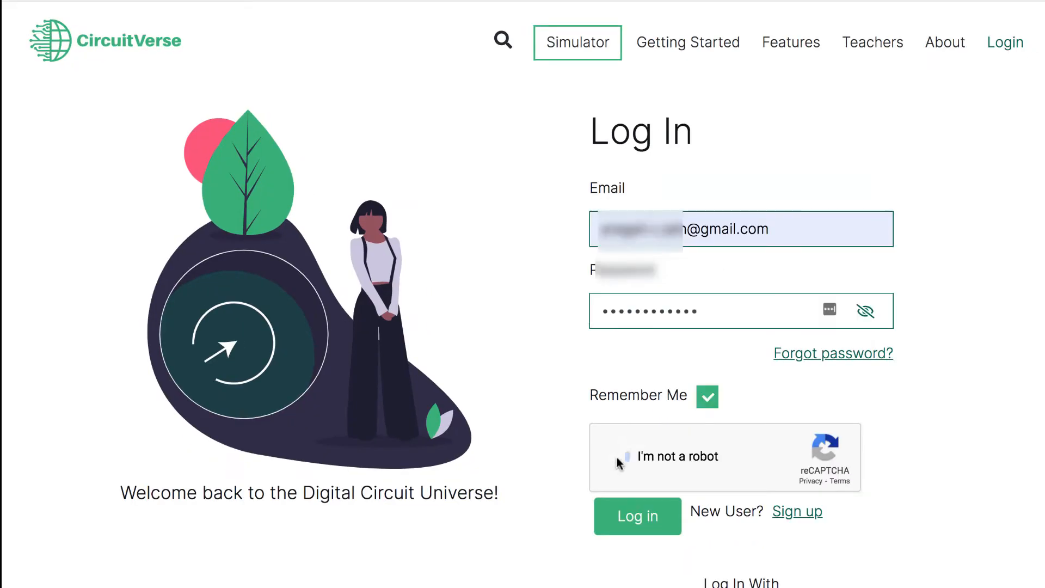
left_click(663, 555)
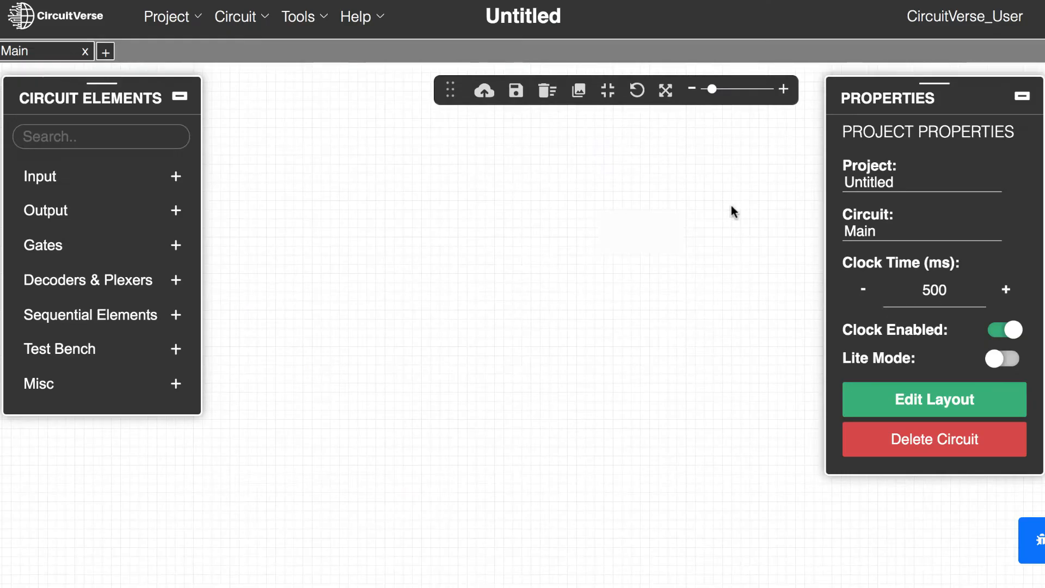
Step: Place two Input elements on the canvas, one below the other
left_click(176, 180)
left_click(42, 223)
left_click(303, 222)
left_click(42, 223)
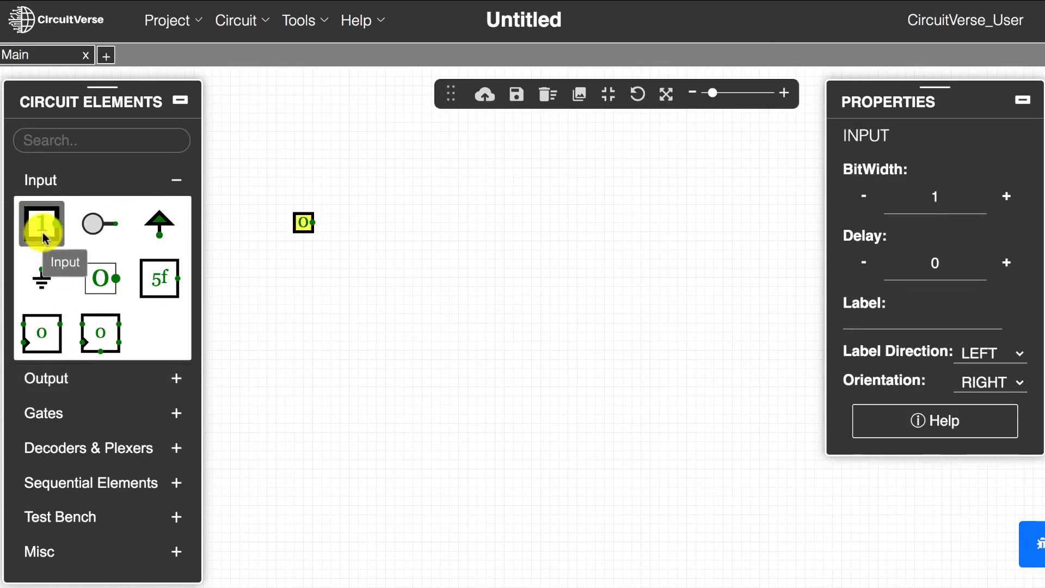
left_click(304, 304)
Step: Place an Output element to the right of the two inputs, roughly midway between their heights
left_click(38, 378)
left_click(41, 259)
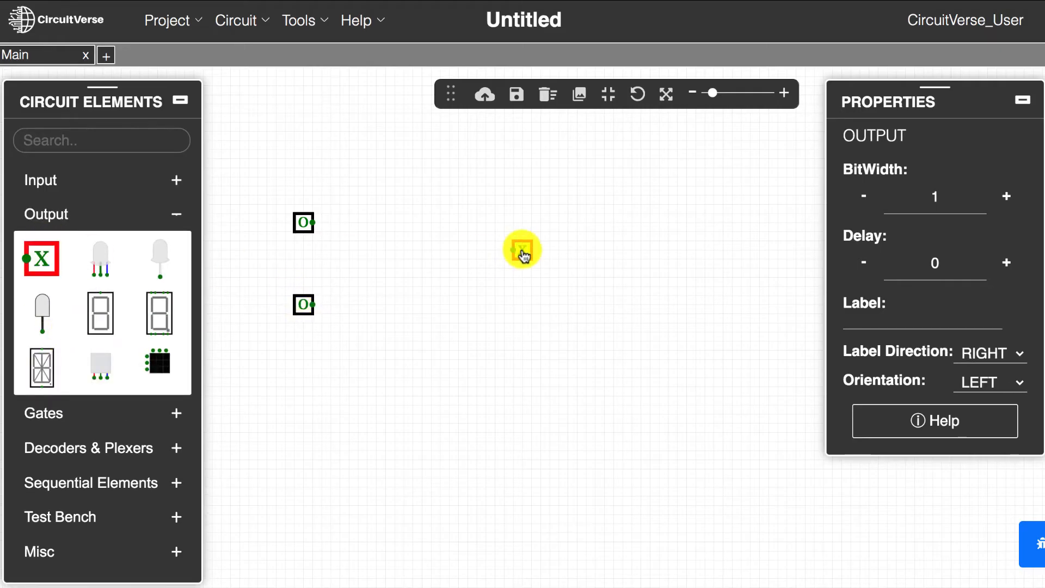
left_click(522, 259)
Step: Place two AND gates, one below the other, between the inputs and the output
left_click(44, 412)
left_click(42, 292)
left_click(387, 255)
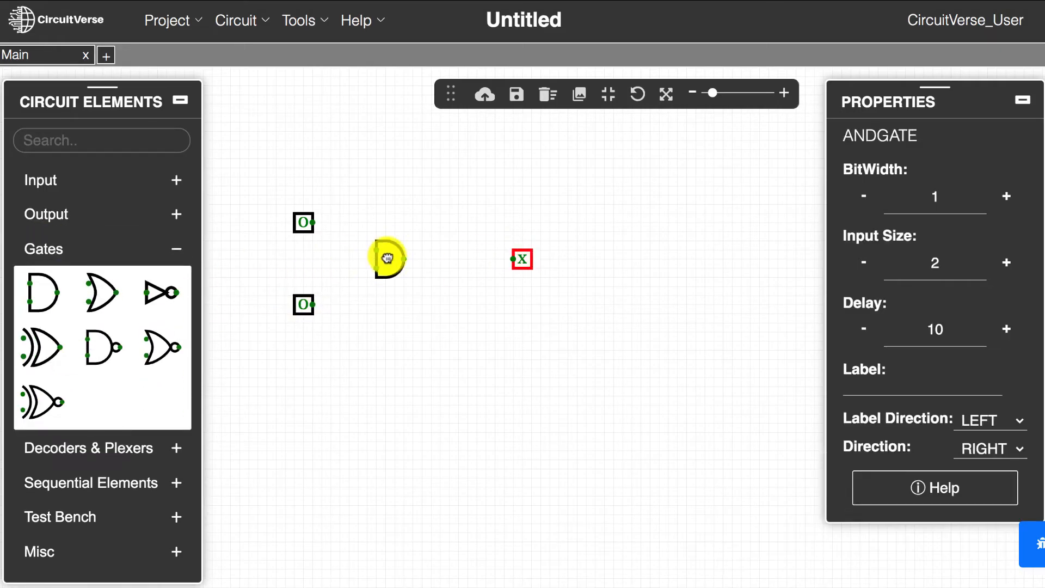
left_click(34, 289)
left_click(388, 325)
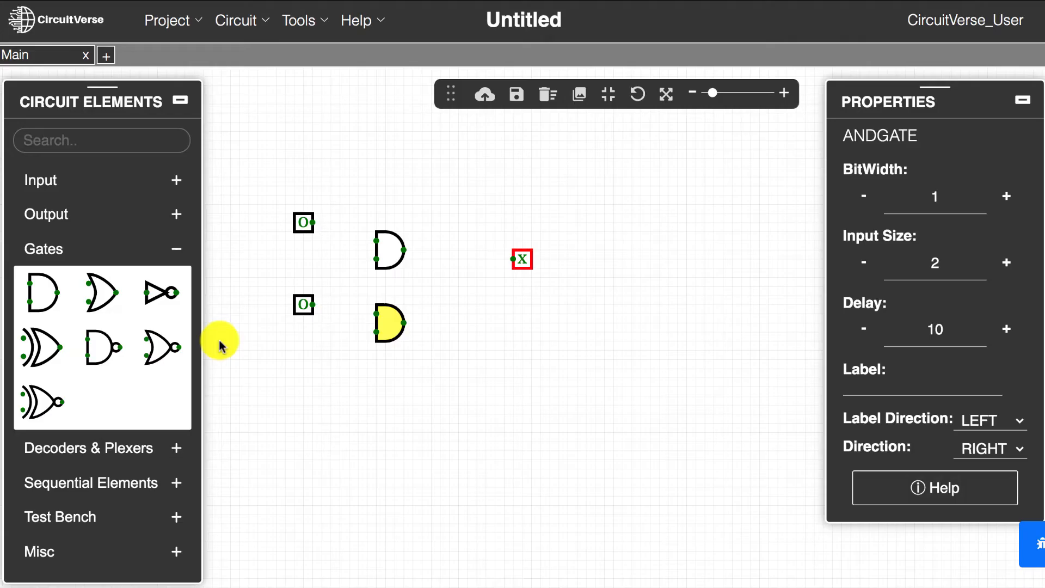
Step: Place an OR gate before the output and two NOT gates, one above and one below the AND gates
left_click(102, 291)
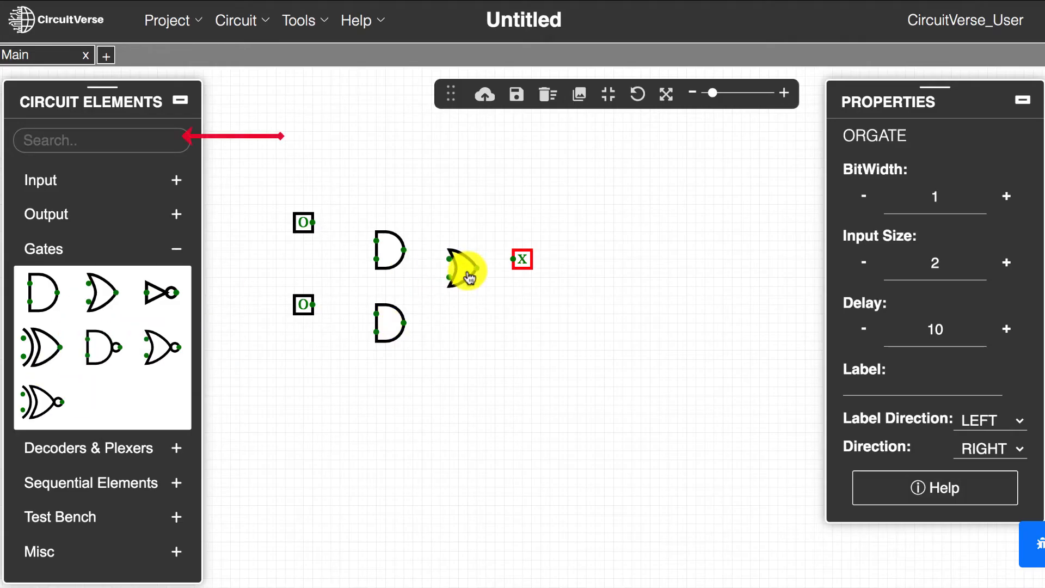
left_click(460, 270)
left_click(158, 293)
left_click(348, 362)
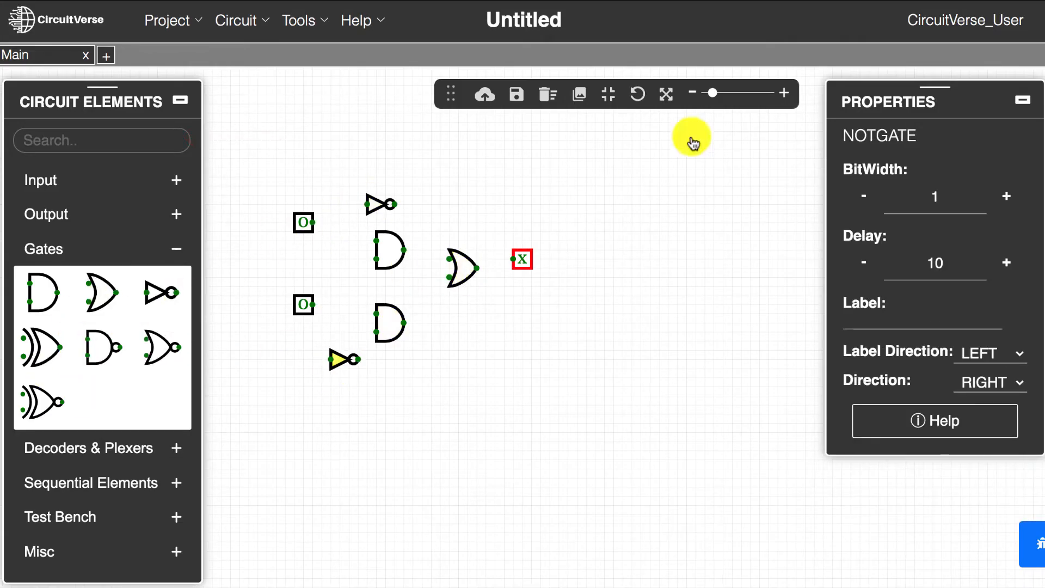
Step: Line up the upper input, NOT gate and AND gate in a row, and toggle the input to 1
left_click_drag(710, 93, 723, 93)
left_click_drag(588, 239, 713, 271)
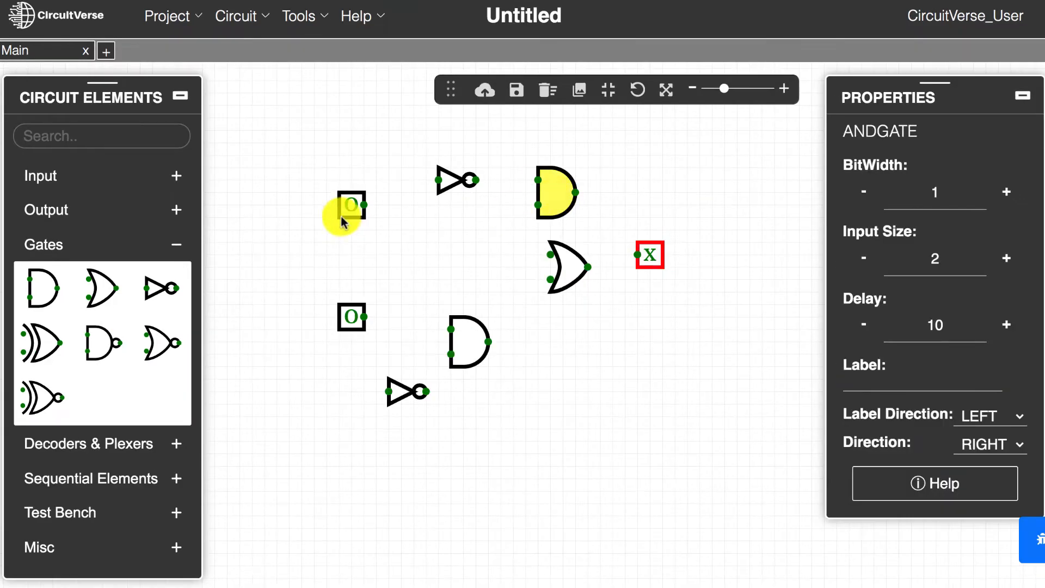
left_click(351, 194)
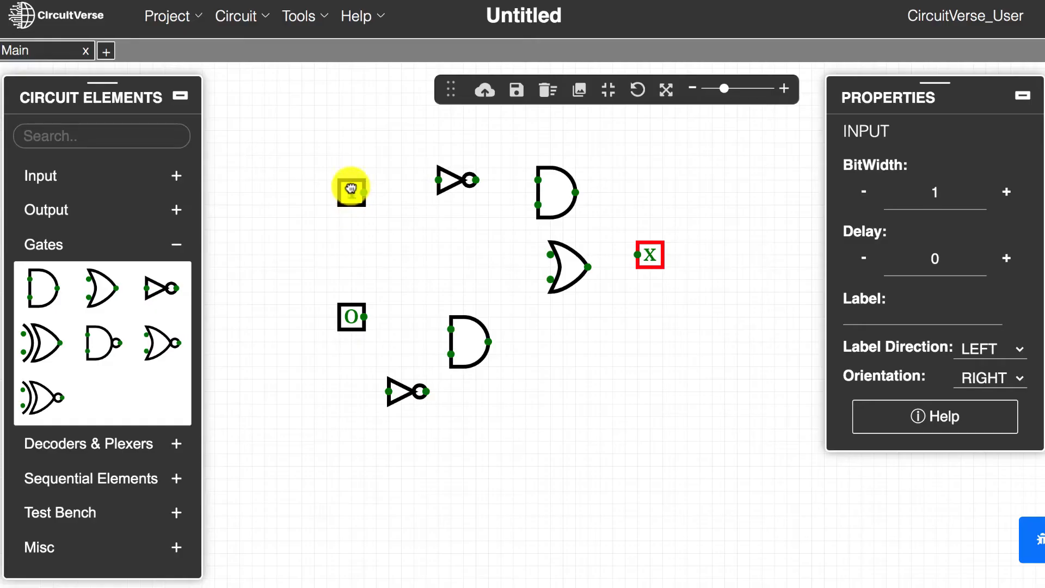
left_click(351, 189)
Step: Move the OR gate up and to the right of the upper AND gate, and place the second AND gate directly below the first
left_click(566, 266)
left_click_drag(566, 267, 642, 222)
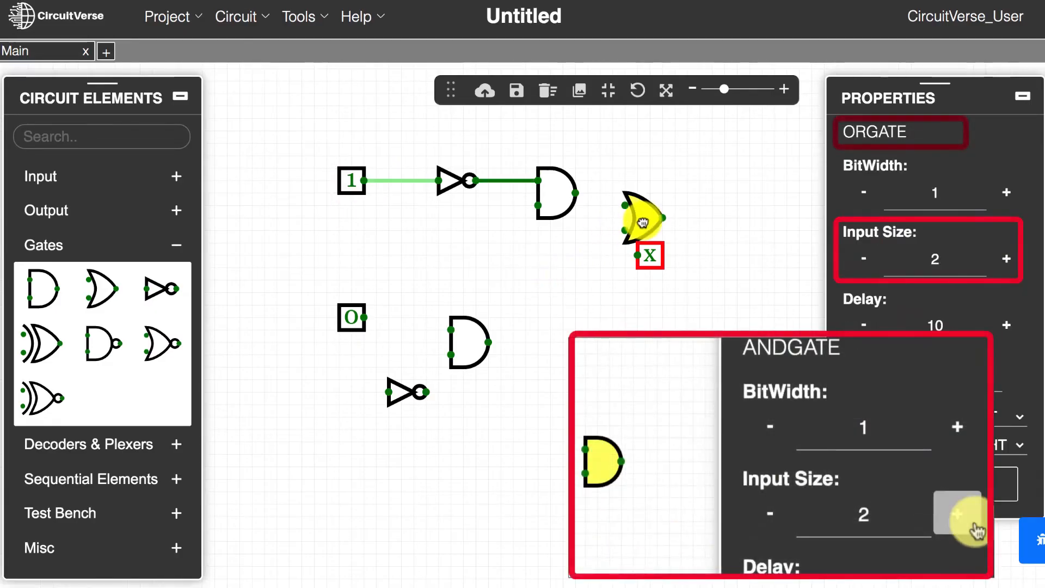
left_click_drag(466, 362, 552, 324)
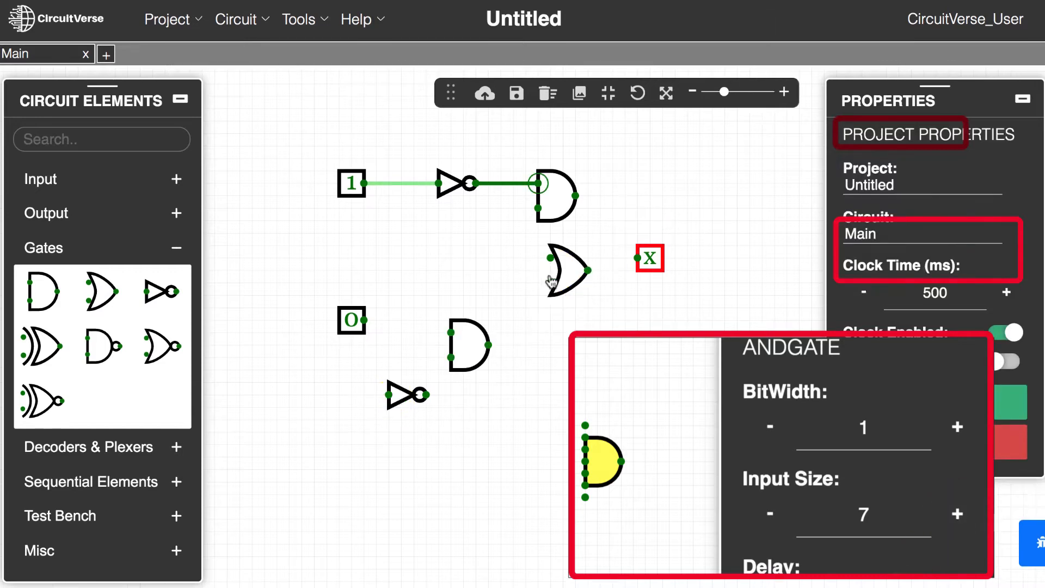
left_click(567, 268)
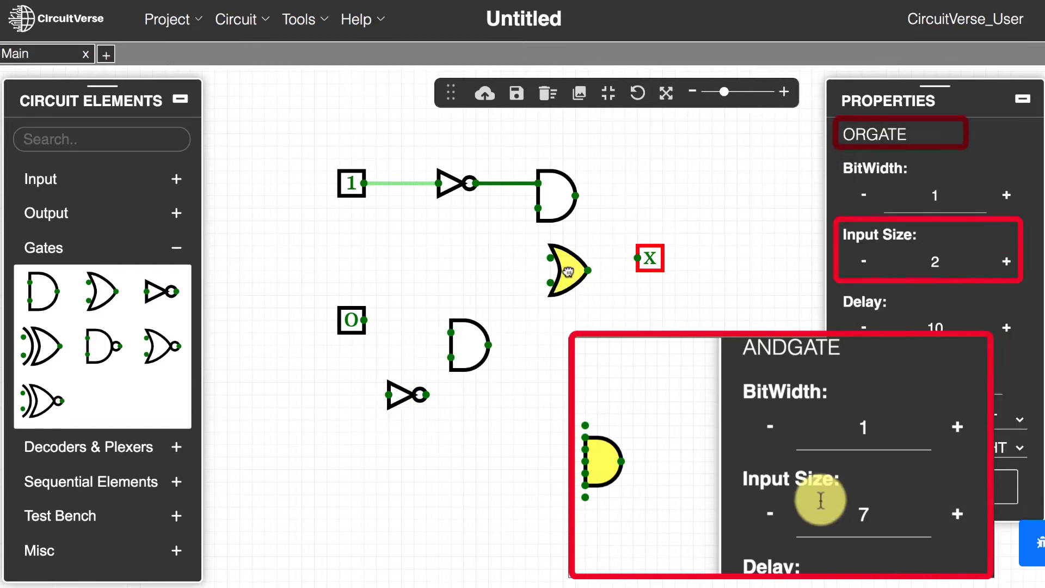
left_click_drag(568, 273, 643, 222)
left_click(470, 370)
left_click_drag(470, 370, 544, 333)
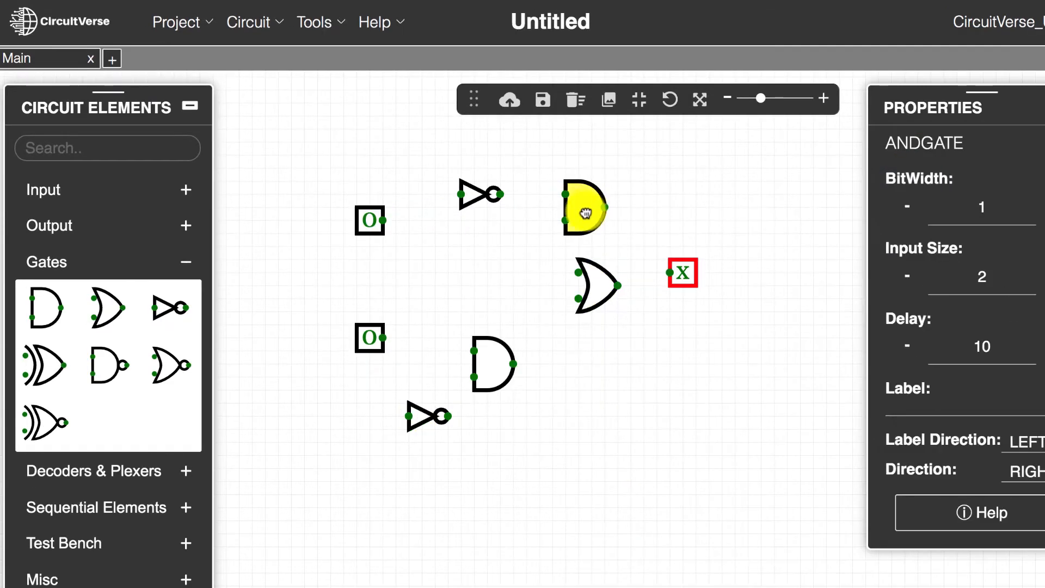
Step: Wire the upper input, set to 1, through its NOT gate to the upper AND gate, and shift the OR gate toward the output
left_click_drag(366, 222, 565, 194)
left_click(368, 198)
left_click_drag(590, 285, 627, 276)
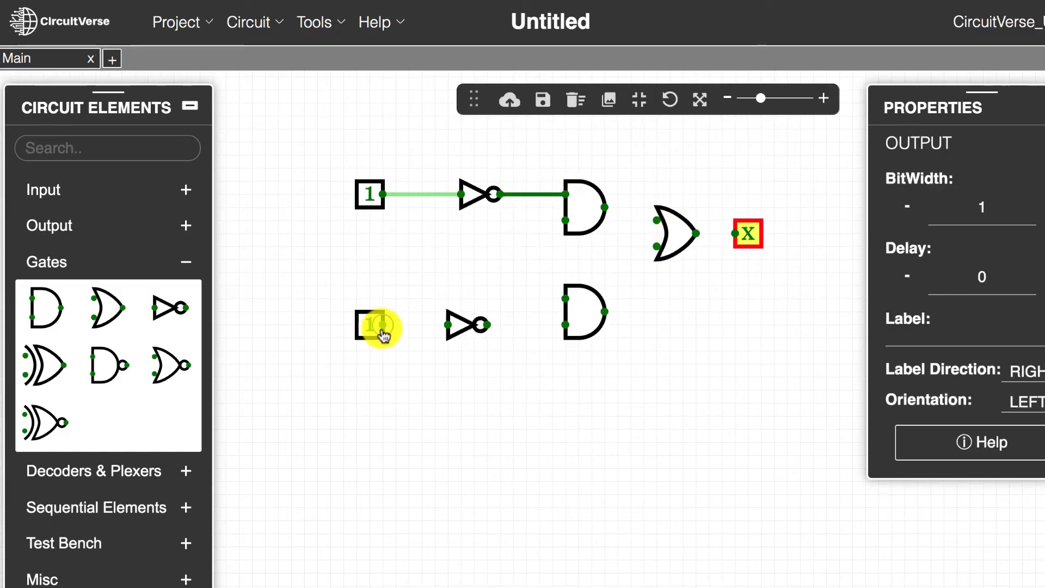
Step: Wire the lower input, set to 1, through its NOT gate to the second input of the lower AND gate
left_click(382, 329)
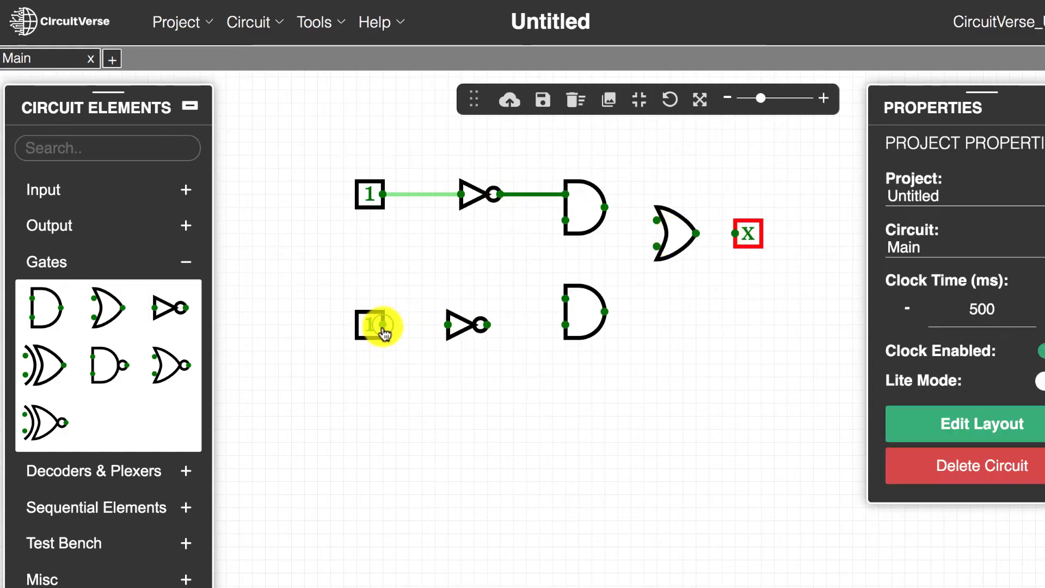
left_click_drag(382, 329, 568, 325)
left_click(484, 326)
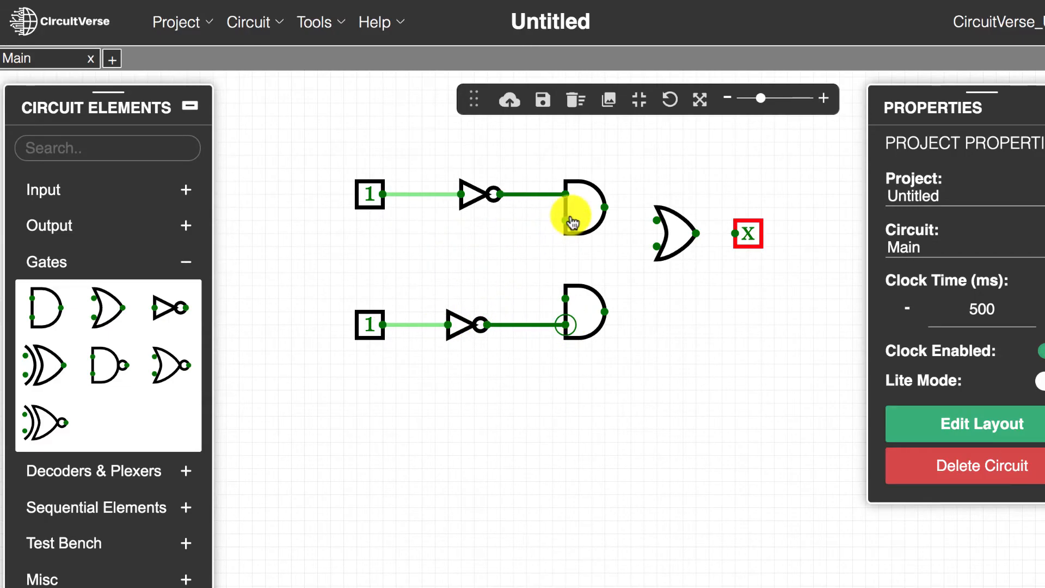
Step: Cross-connect each input to the opposite AND gate, and wire both AND outputs through the OR gate to the output
left_click_drag(566, 220, 408, 324)
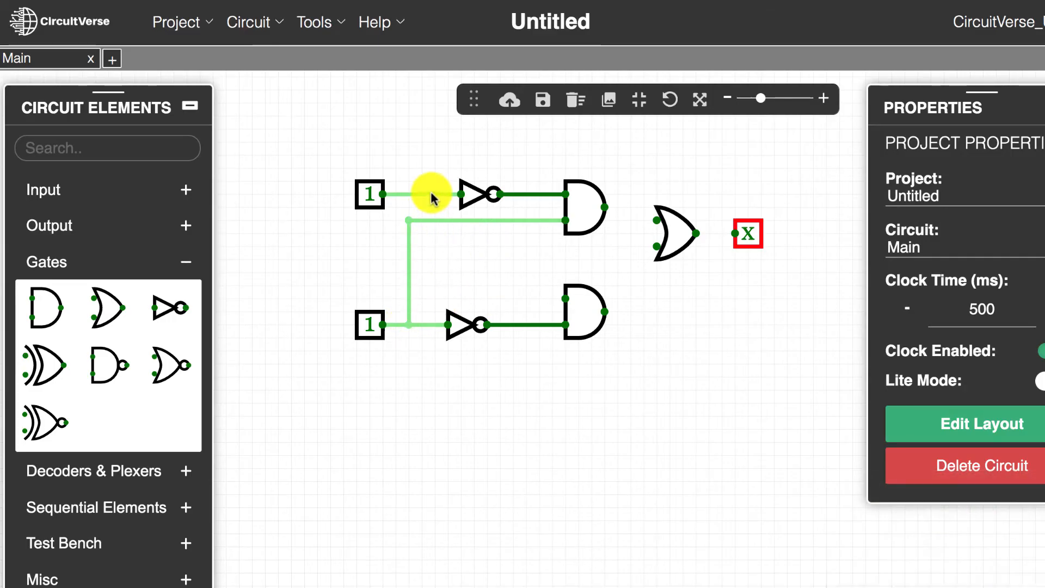
left_click_drag(433, 197, 566, 300)
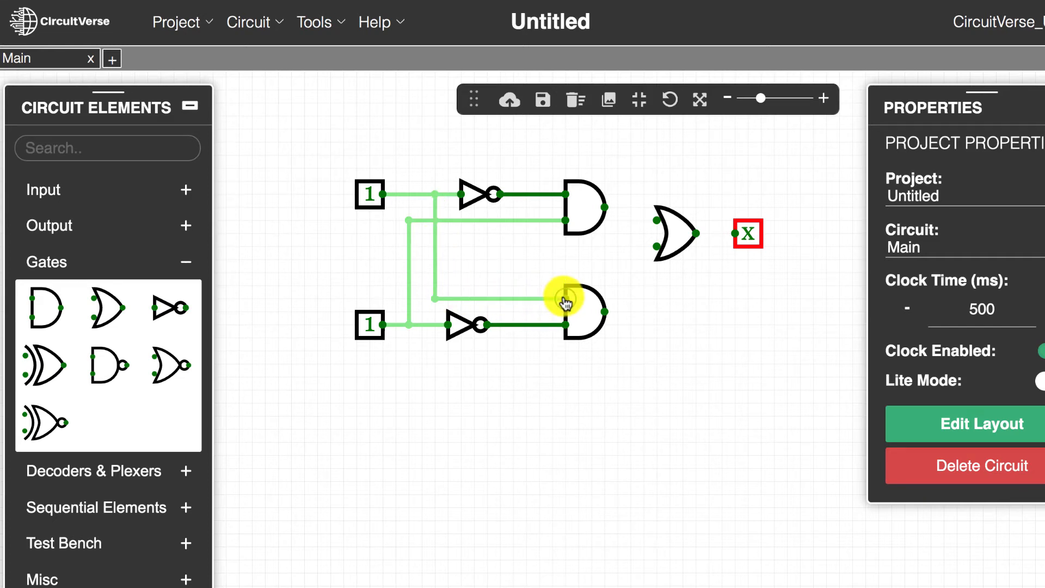
left_click_drag(604, 209, 657, 220)
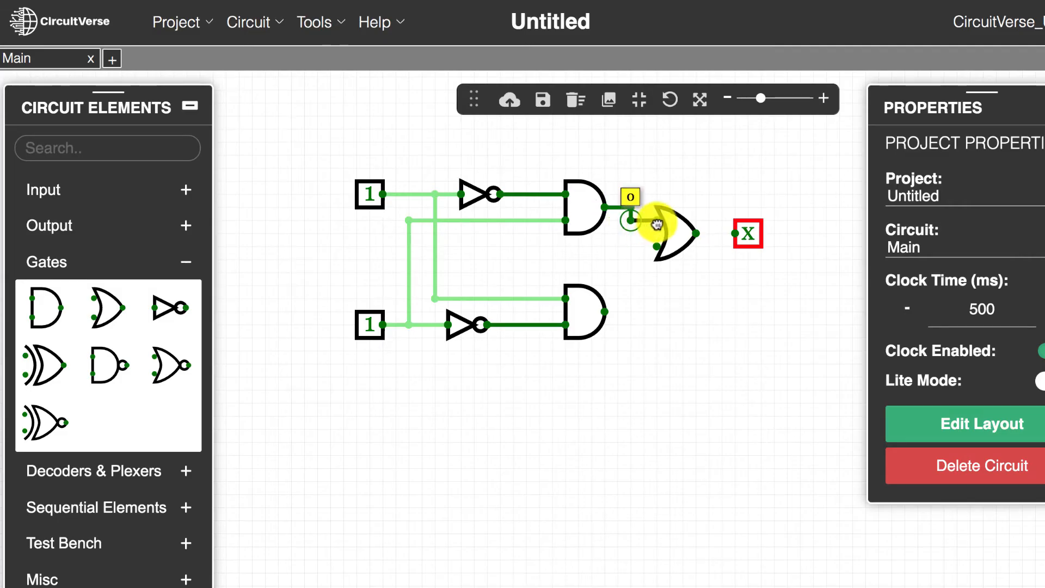
left_click_drag(604, 313, 734, 233)
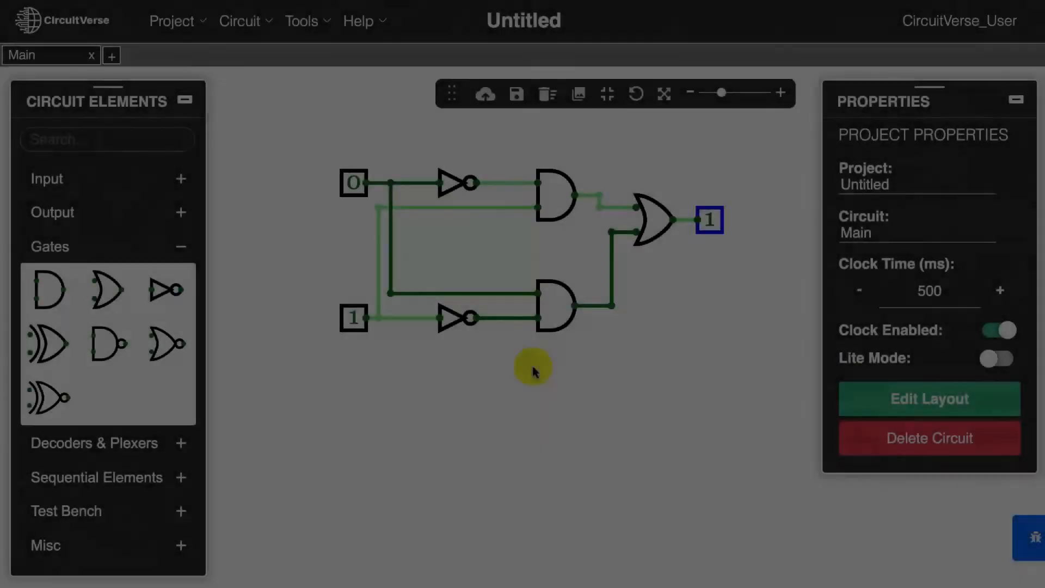
Step: Label the upper input A and the lower input B
left_click(344, 182)
left_click(902, 317)
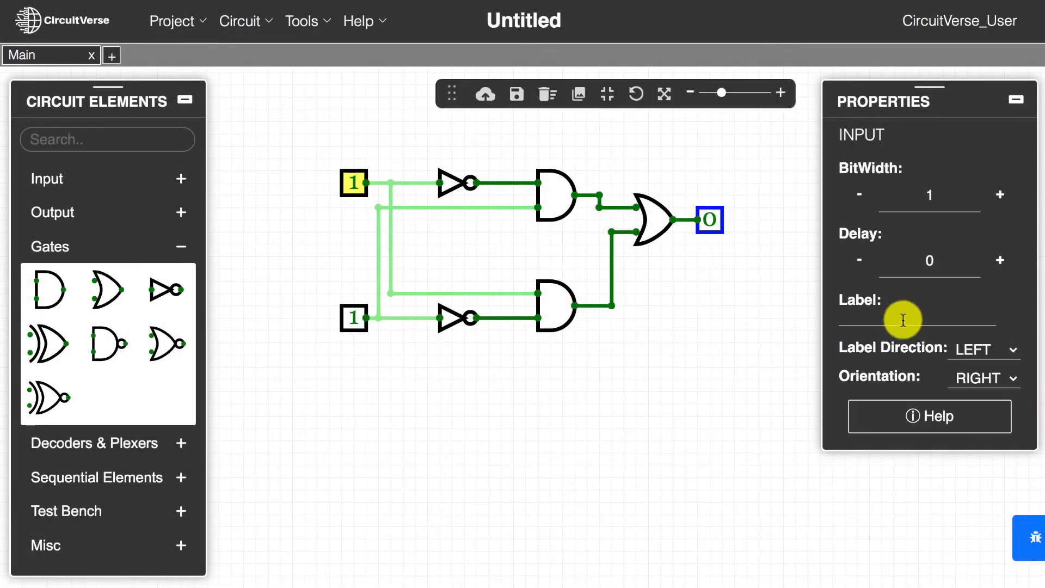
type("A")
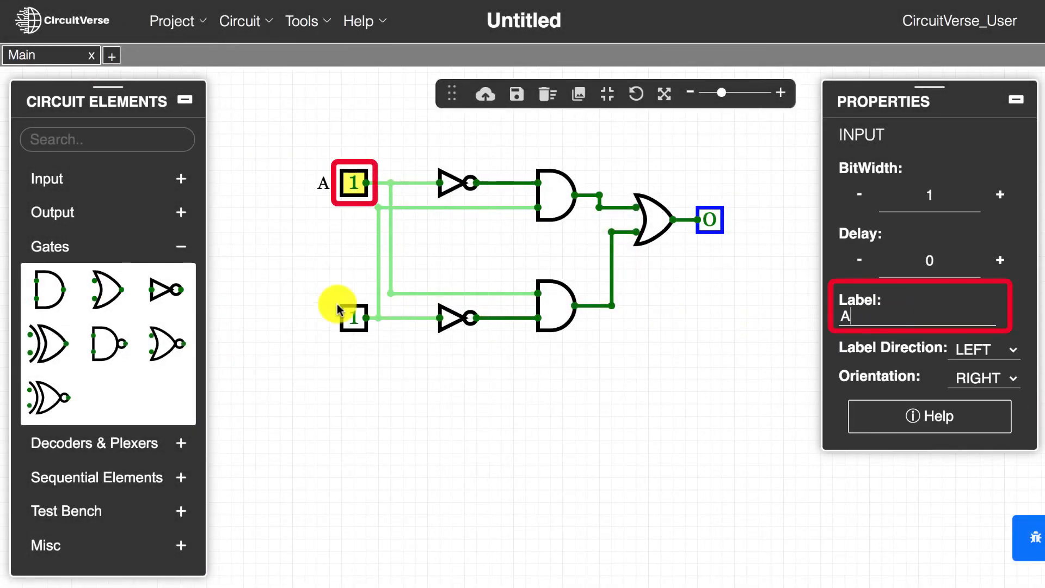
left_click(351, 316)
left_click(867, 318)
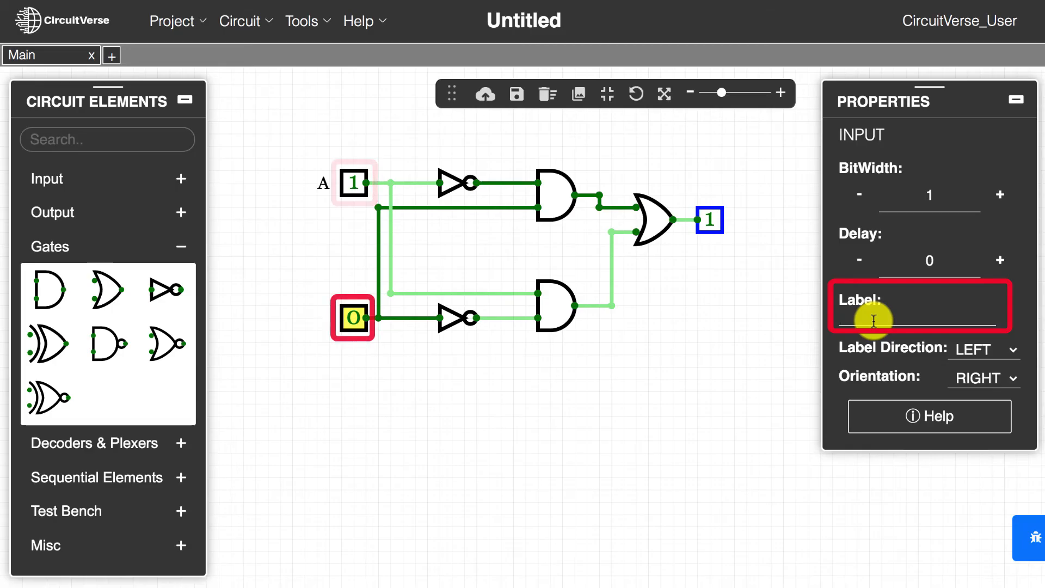
type("B")
Step: Label the circuit's output element Y
left_click(709, 219)
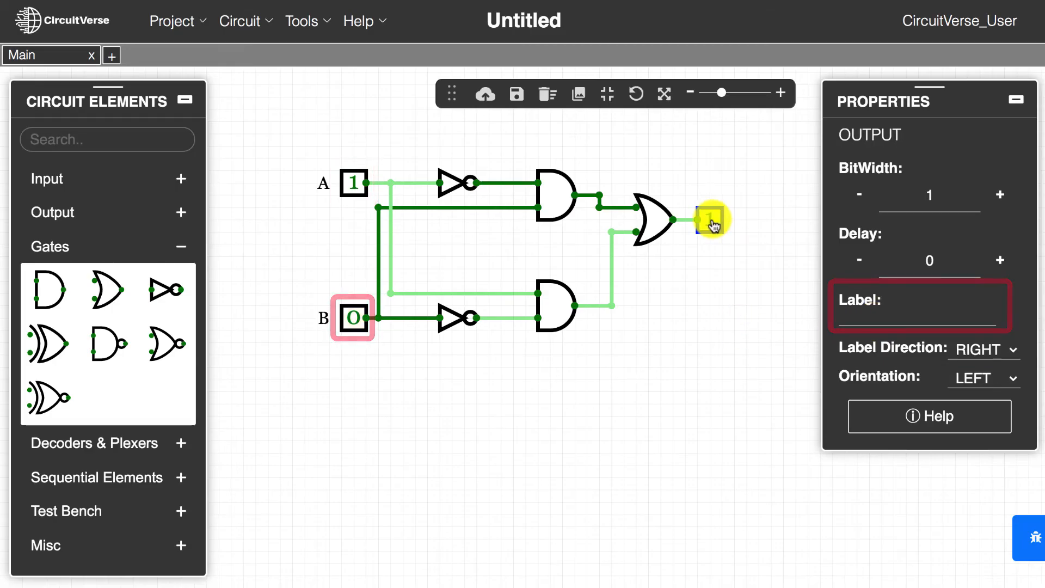
left_click(849, 319)
type("Y")
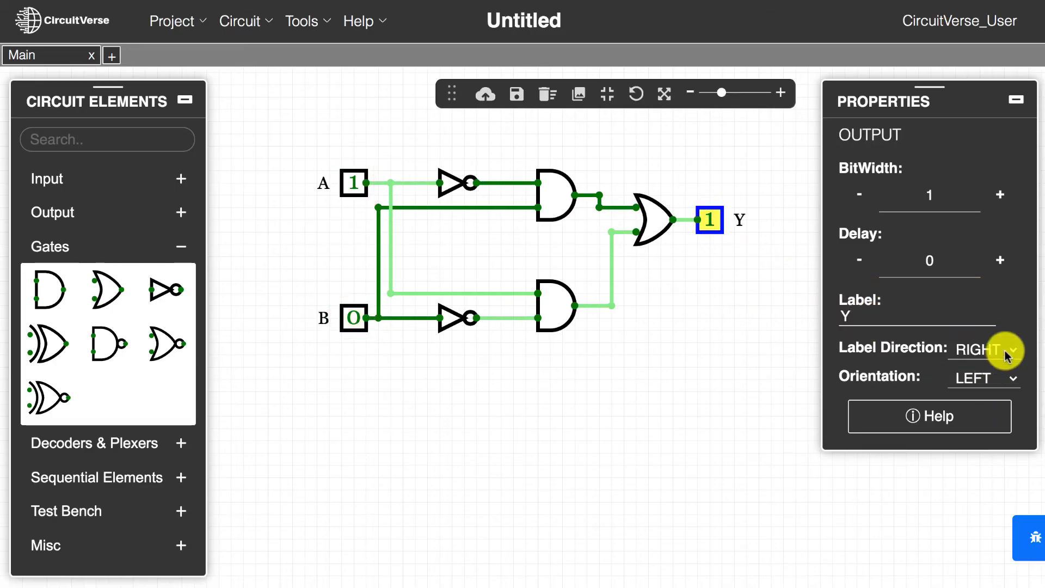
Step: Try the DOWN label direction on the output, and set the direction to LEFT
left_click(1007, 348)
left_click(1007, 372)
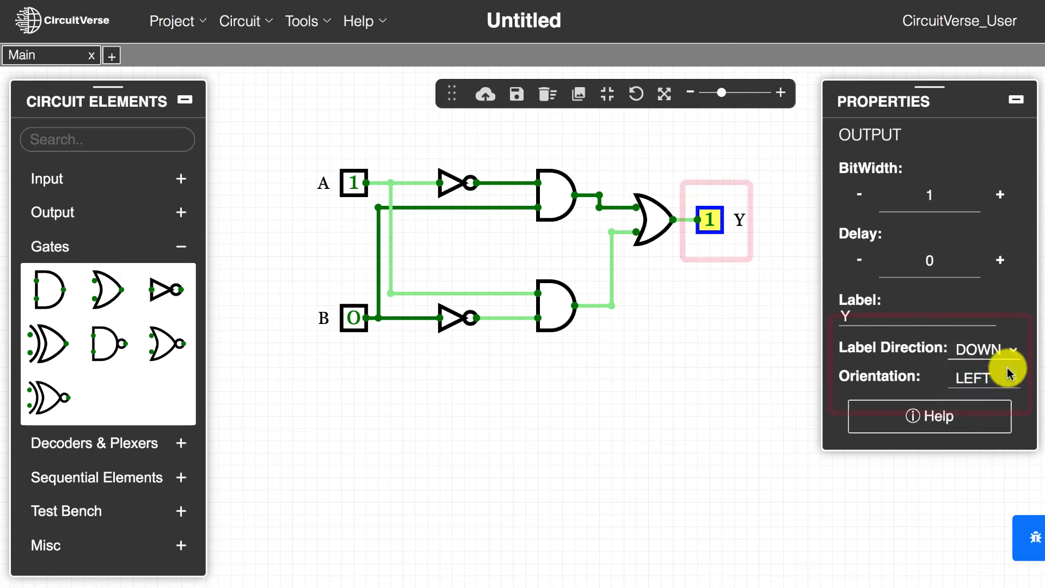
left_click(1007, 347)
left_click(1009, 370)
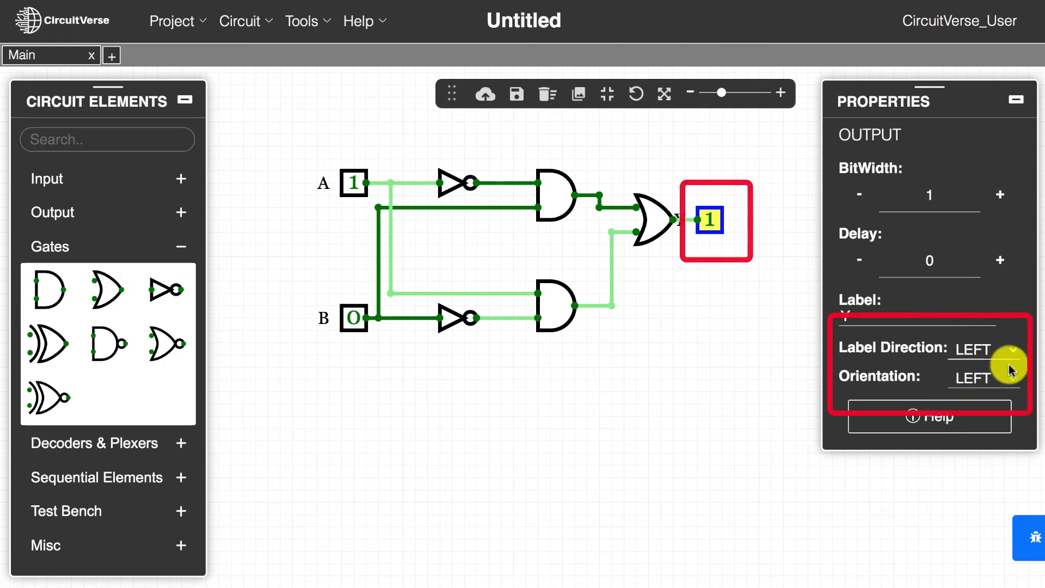
Step: Set the label direction of output Y to RIGHT
left_click(1007, 348)
left_click(1007, 322)
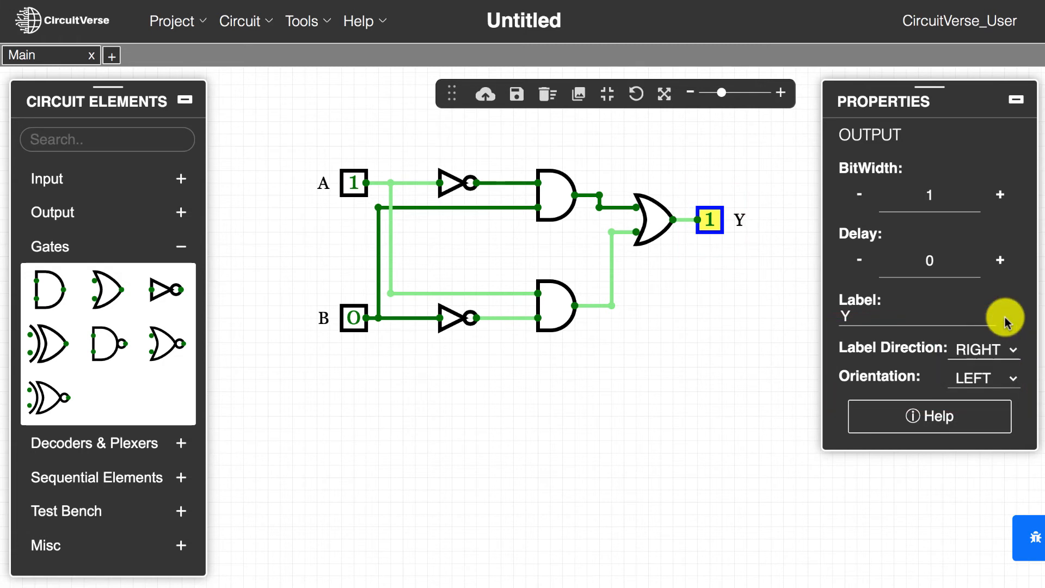
Step: Name the project XOR Logic Circuit in the project properties
left_click(665, 284)
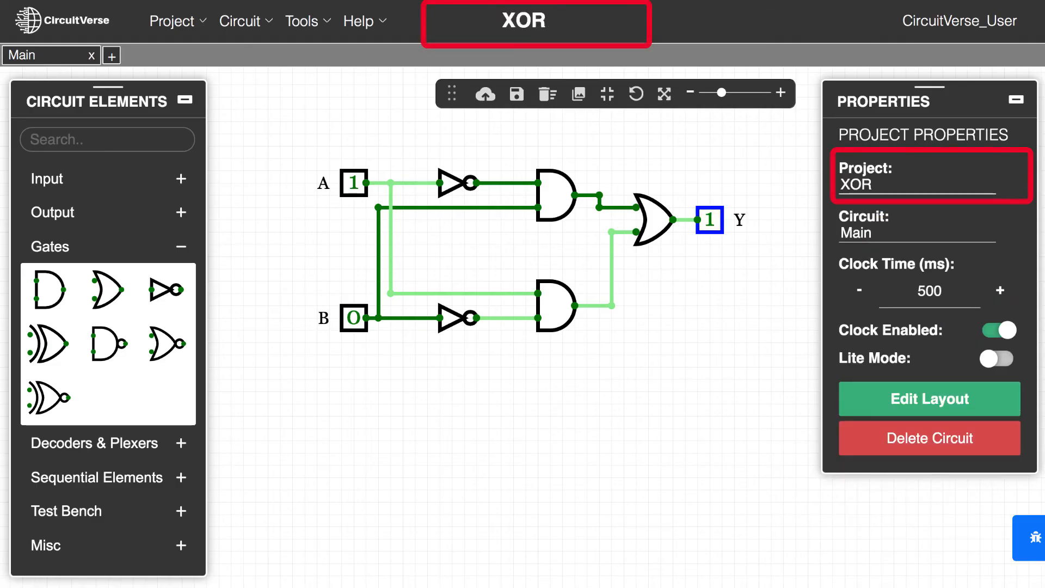
type("Logic Circui")
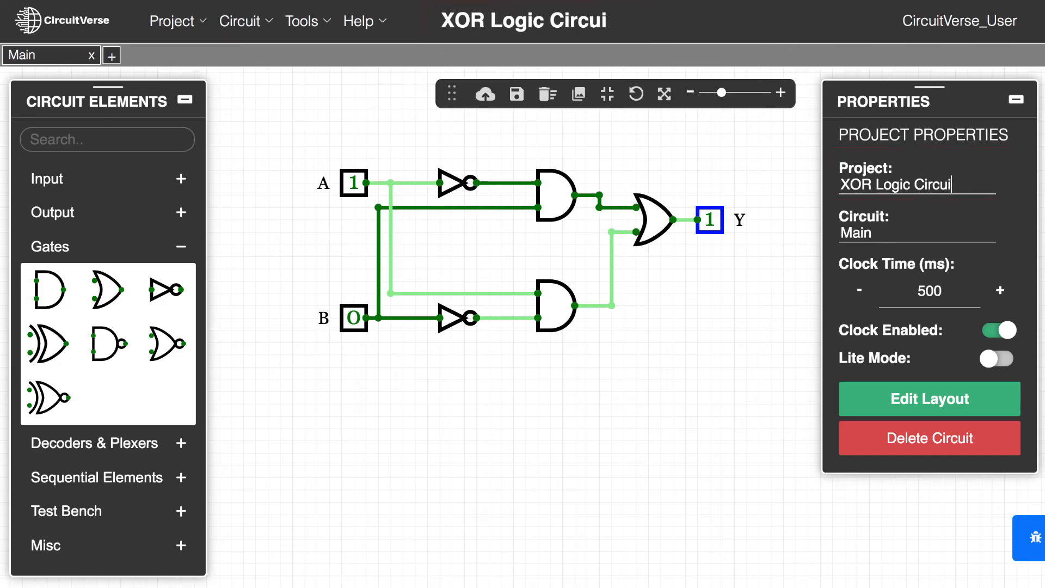
type("t")
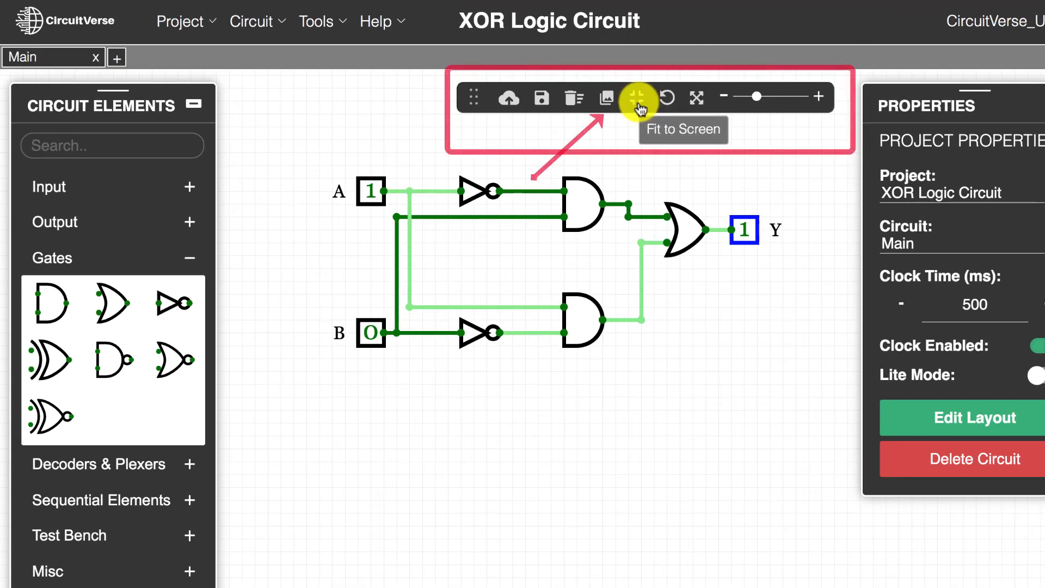
Step: Fit the circuit to the screen and show it in preview mode
left_click(637, 101)
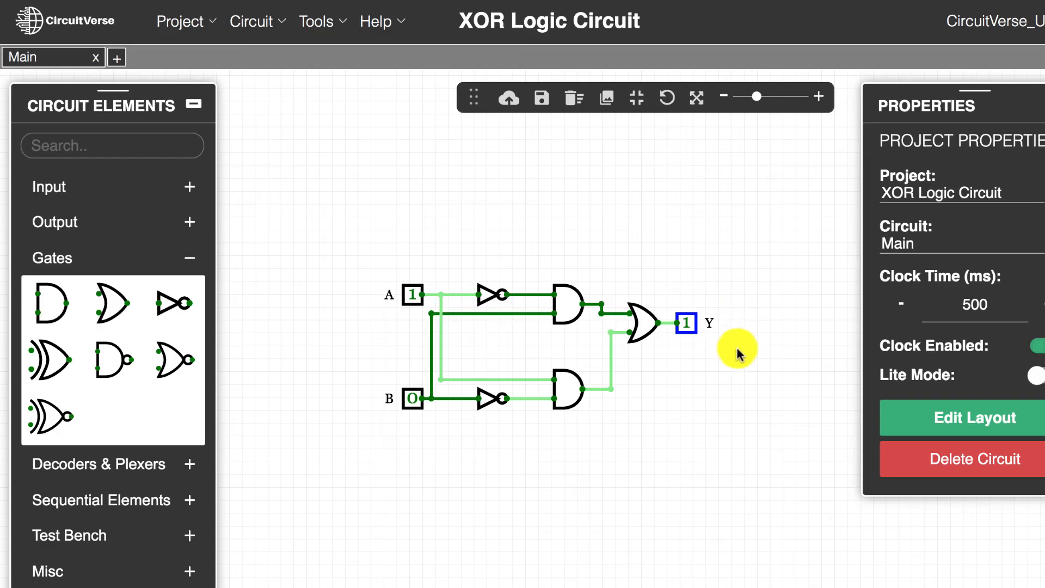
left_click(696, 100)
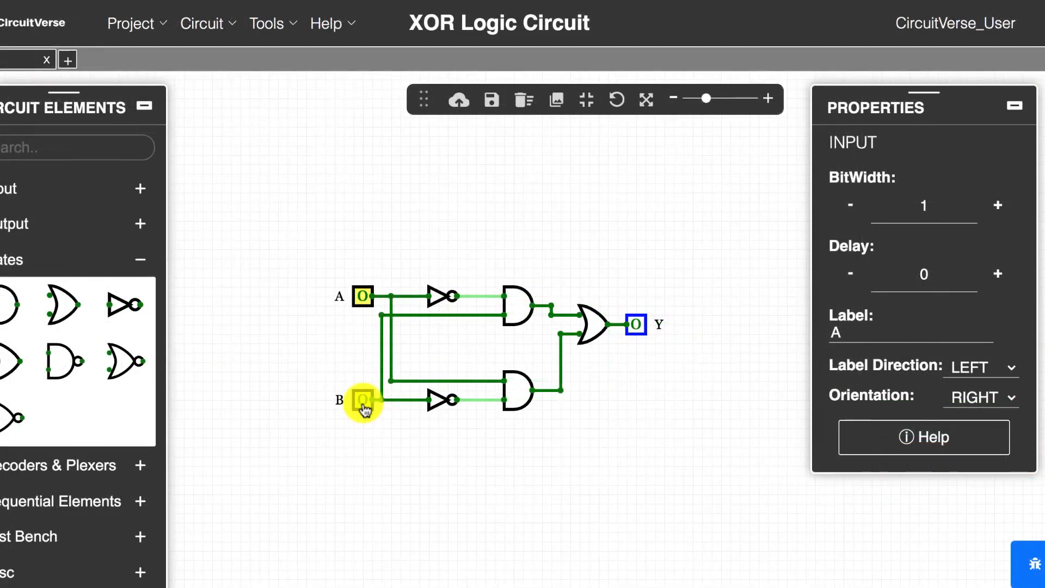
Step: Test the XOR circuit by toggling inputs A and B, ending with both set to 1
left_click(362, 402)
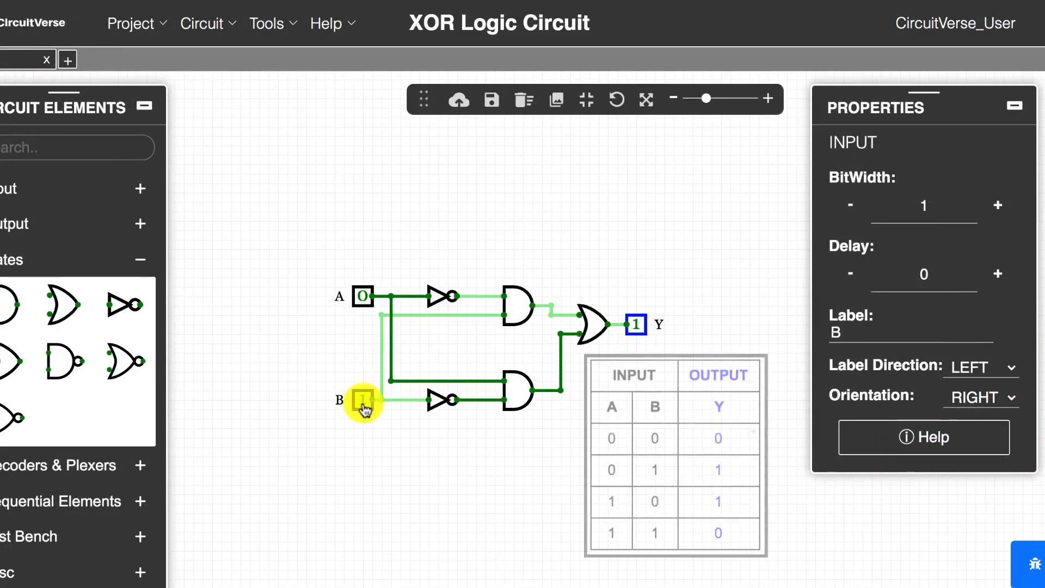
left_click(363, 297)
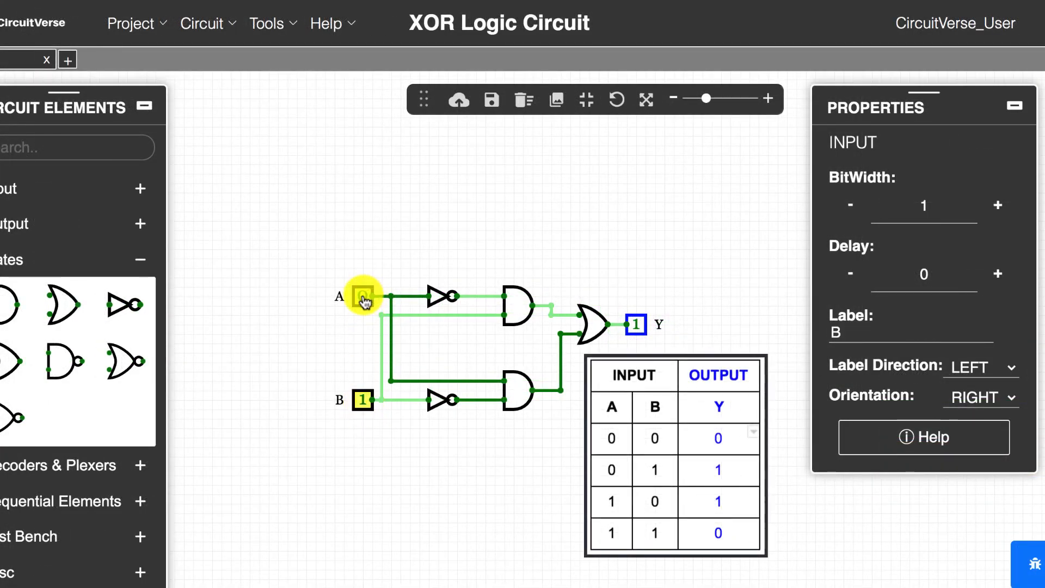
left_click(362, 401)
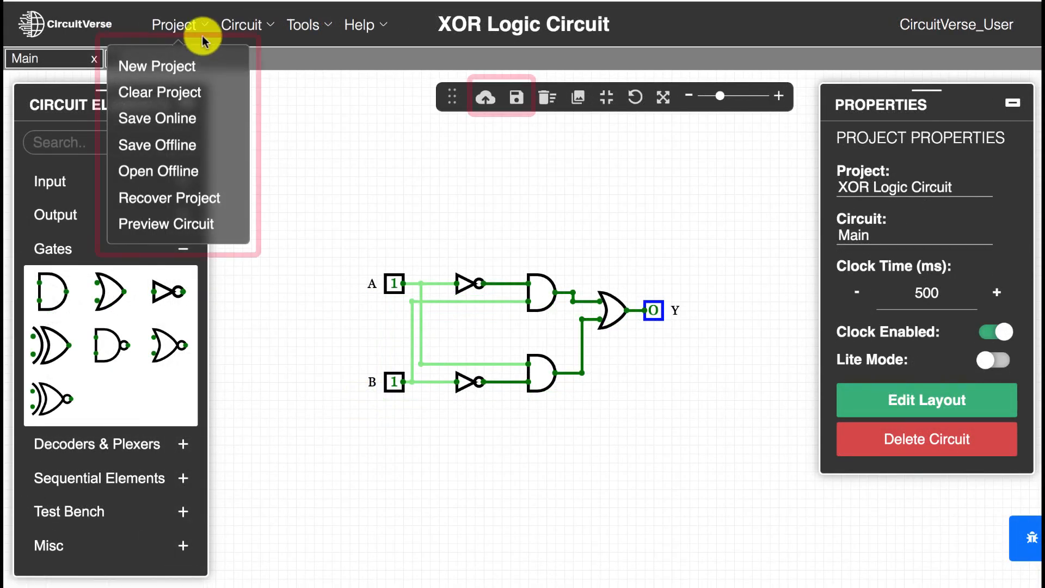
Step: Render the current view of the circuit as a PNG image at 1x resolution without a transparent background
left_click(461, 159)
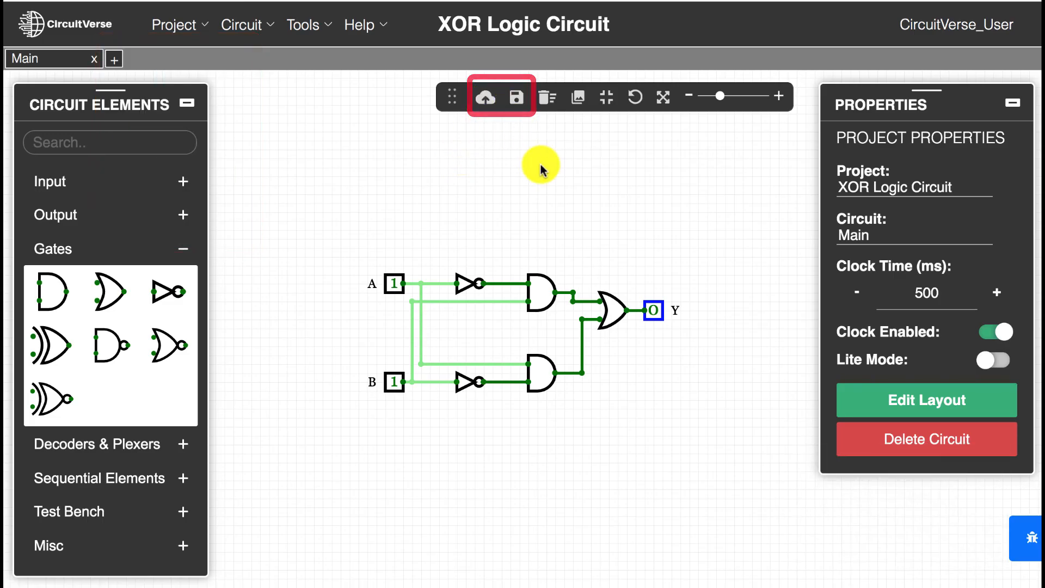
left_click(578, 103)
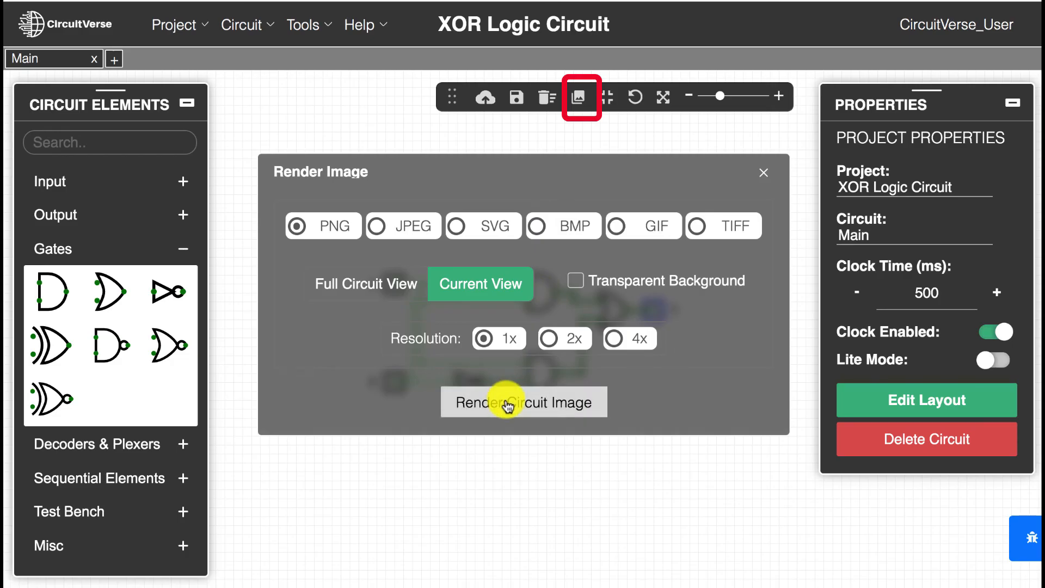
left_click(507, 405)
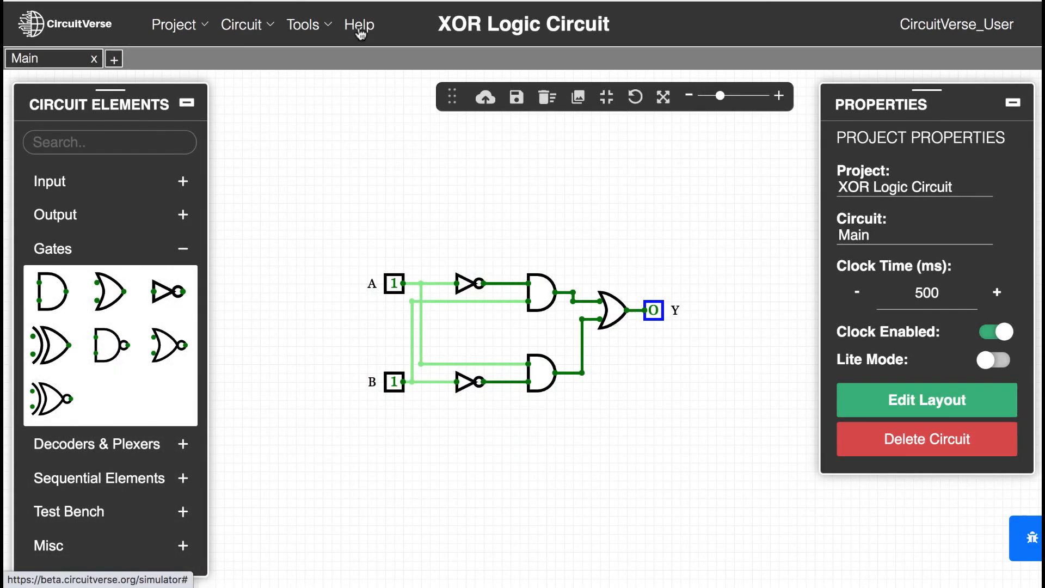
Step: Show the available help resources for the simulator
left_click(359, 26)
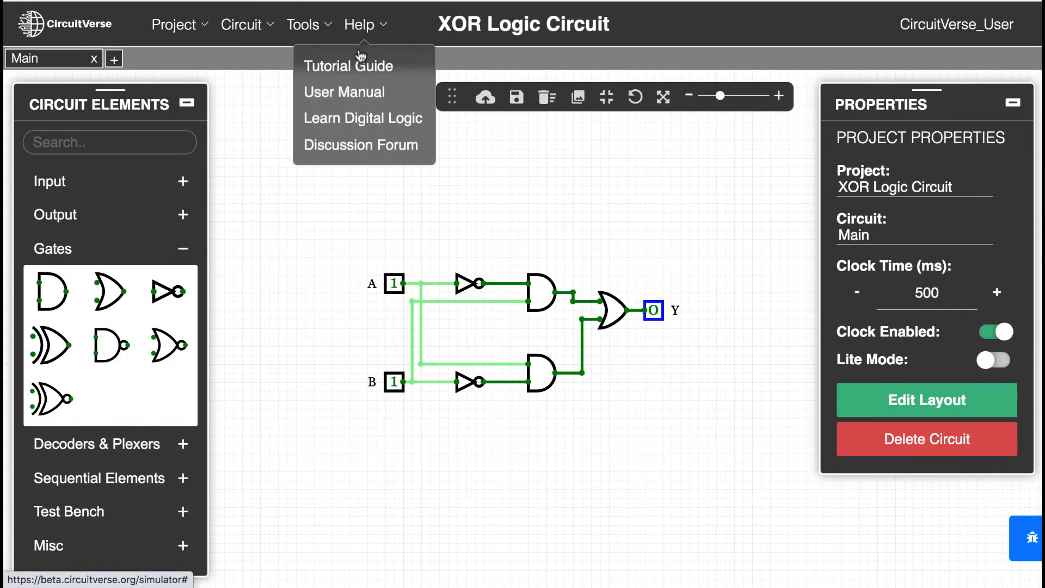